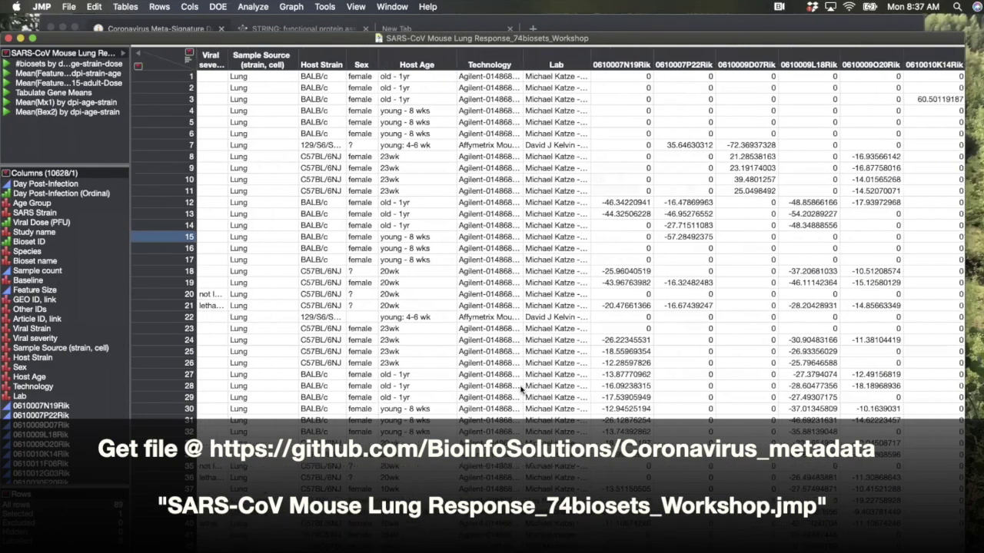
# - Open the data table SARS-CoV Mouse Lung Response_74biosets_Workshop.jmp from the Desktop
pyautogui.hscroll(-10, 420, 332)
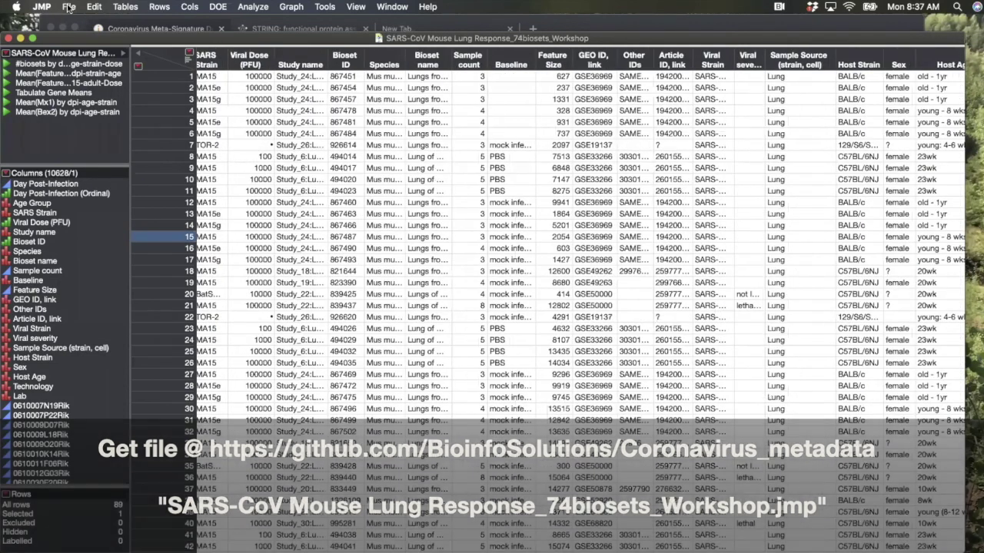
pyautogui.click(69, 8)
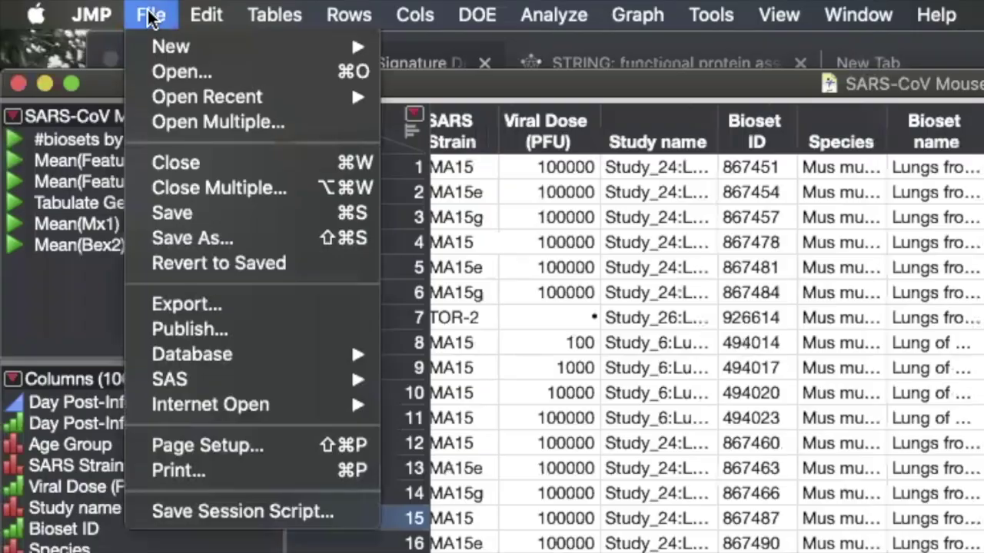
pyautogui.click(173, 70)
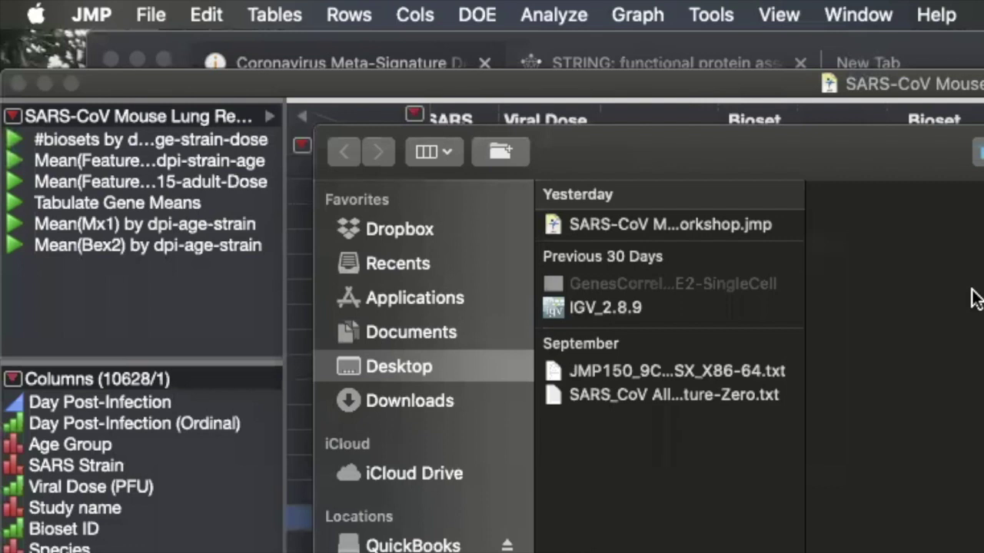
pyautogui.click(714, 224)
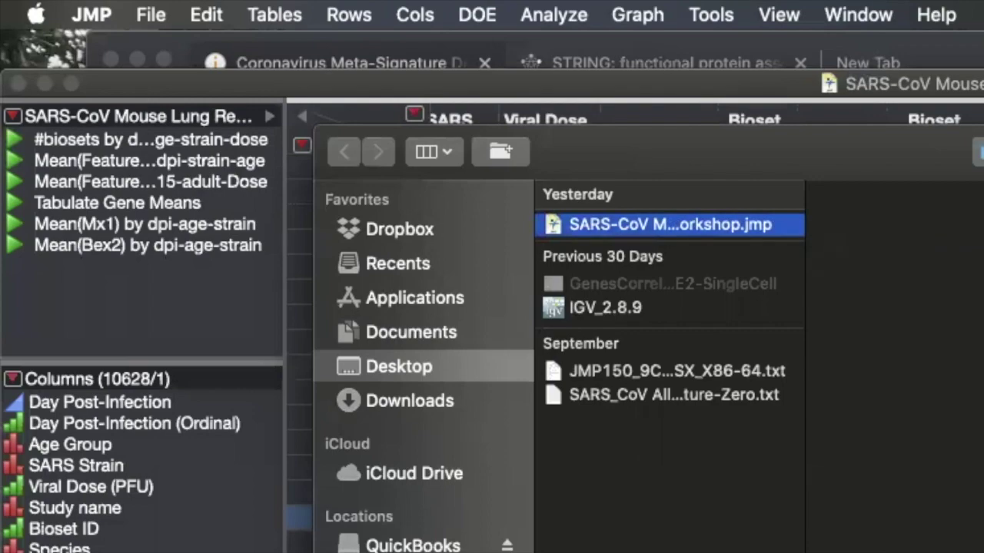
pyautogui.press('Return')
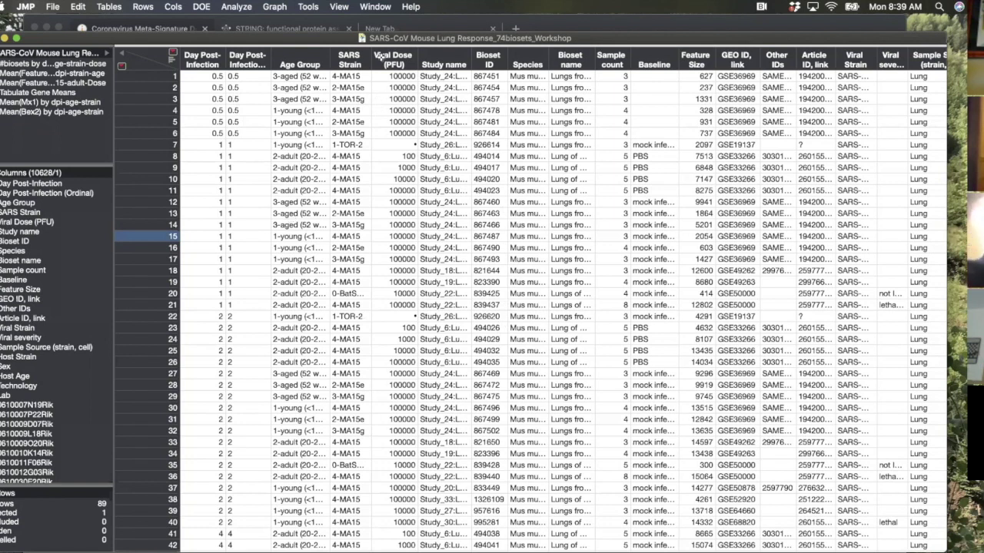
# - Examine the Day Post-Infection, Day Post-Infection (Ordinal) and Age Group columns, highlighting rows 1 to 18
pyautogui.moveTo(411, 39); pyautogui.dragTo(478, 34)
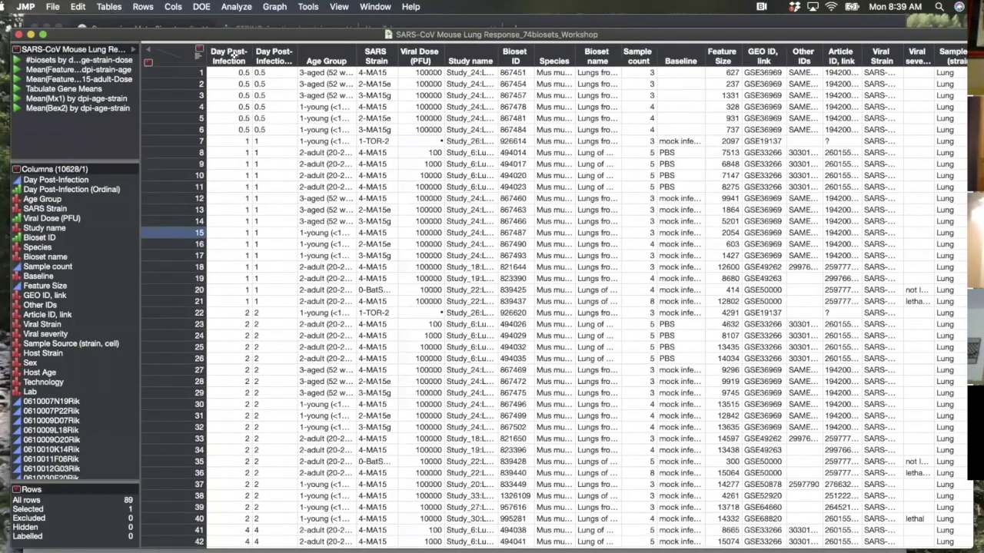
pyautogui.click(230, 56)
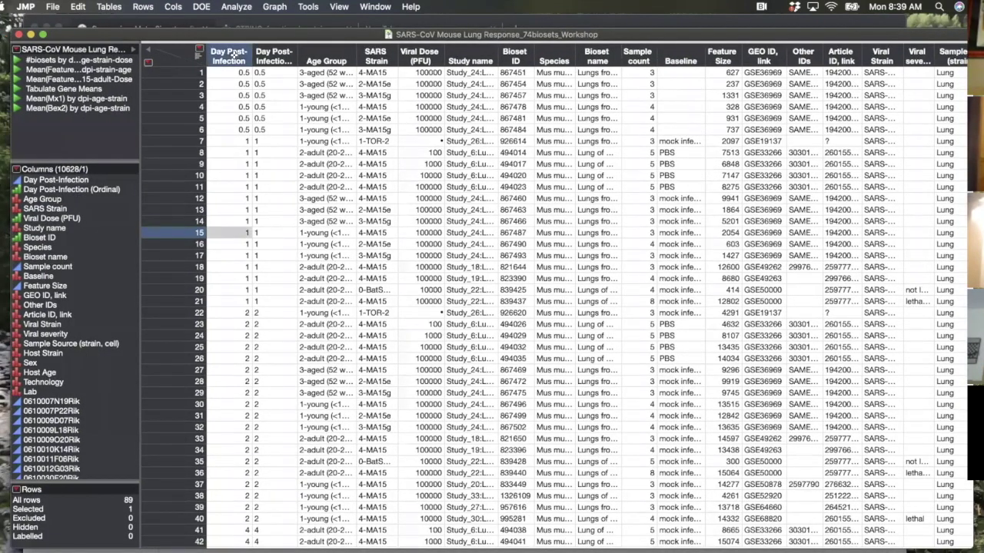
pyautogui.click(275, 57)
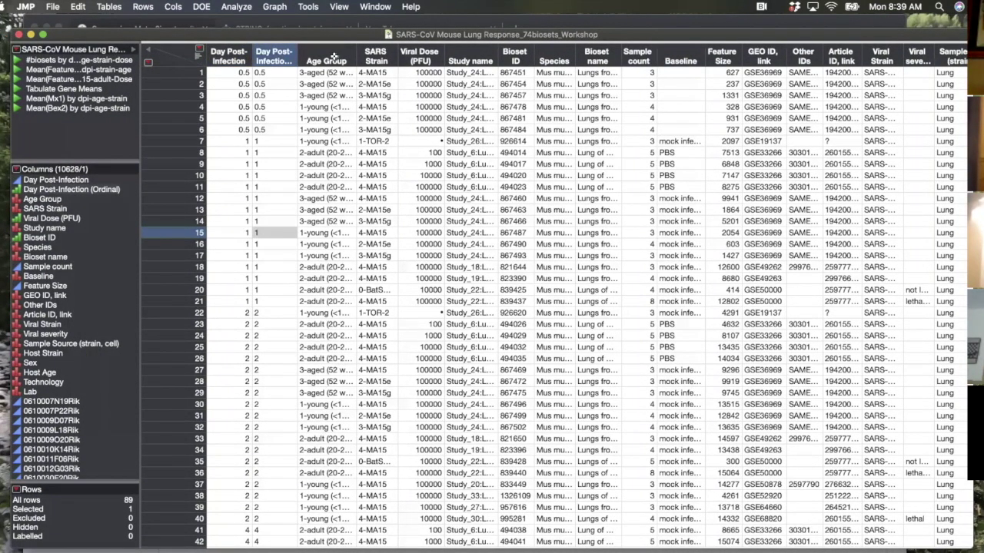
pyautogui.click(332, 58)
pyautogui.moveTo(198, 72); pyautogui.dragTo(200, 266)
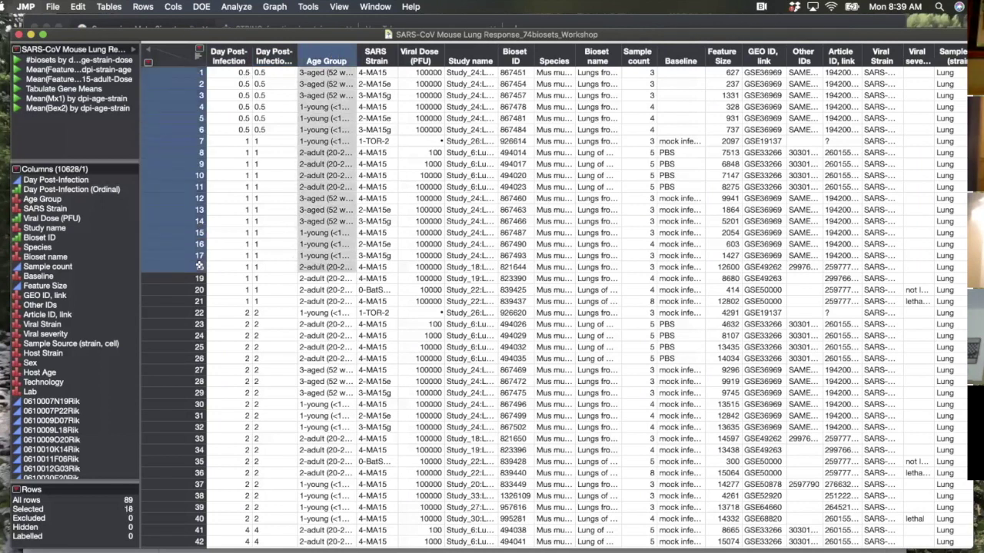
# - Look through all rows of the table down to row 89, checking the SARS Strain values, and return to row 1
pyautogui.scroll(-2, 363, 290)
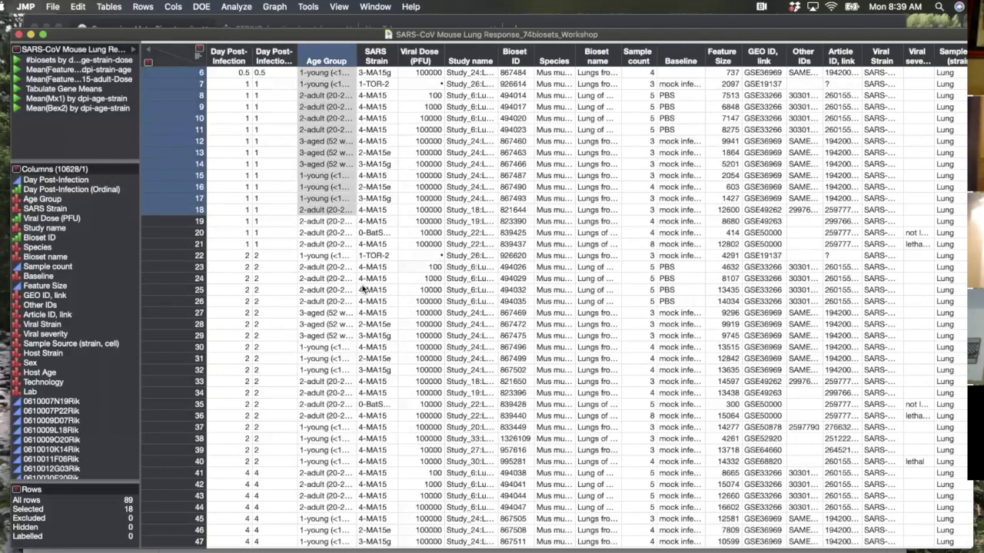
pyautogui.scroll(-5, 363, 290)
pyautogui.click(363, 290)
pyautogui.scroll(-9, 363, 290)
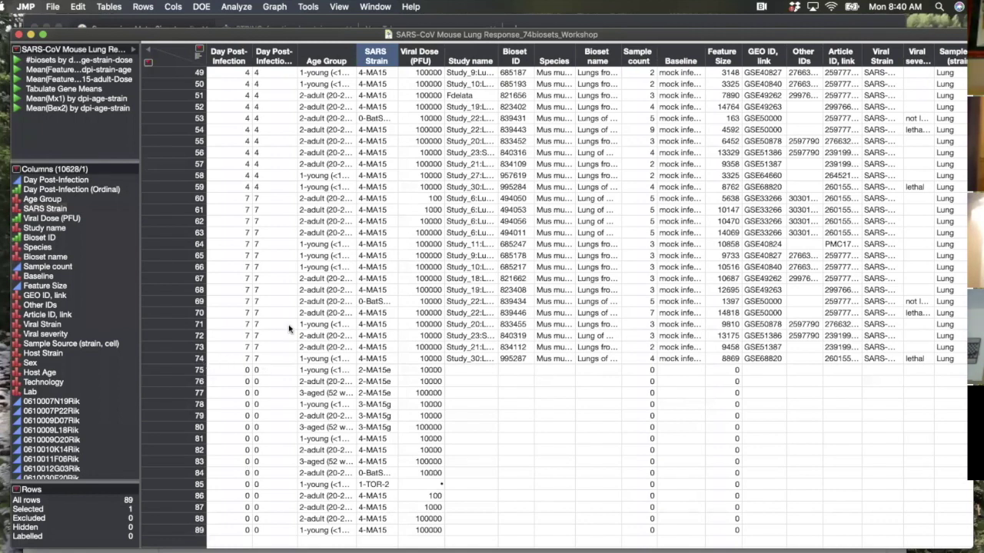
pyautogui.scroll(5, 289, 329)
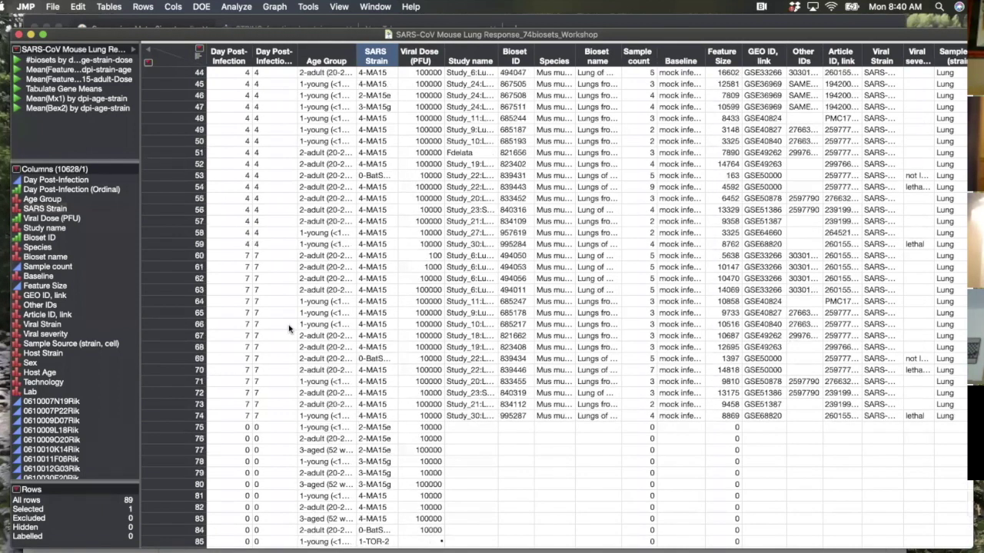
pyautogui.scroll(12, 289, 329)
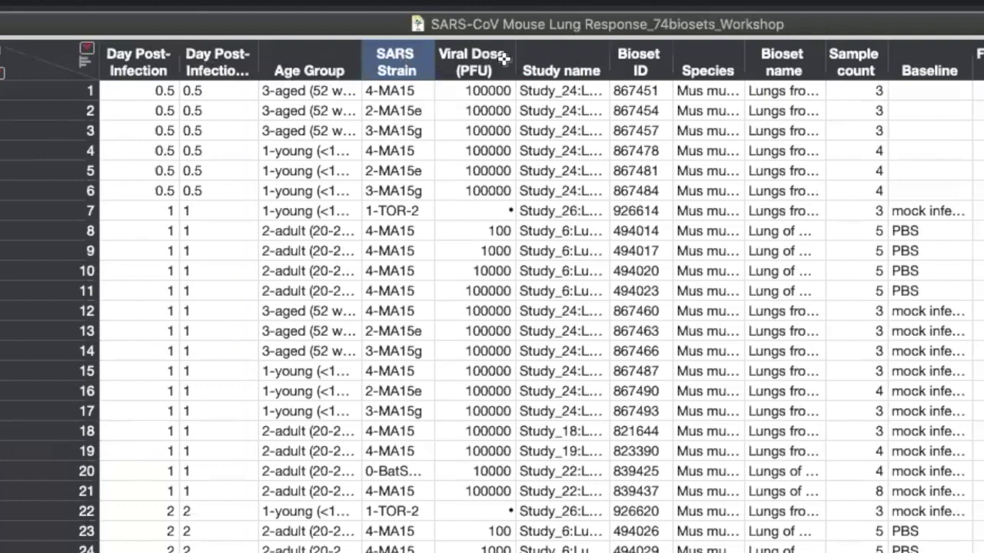
# - Examine the metadata columns from Study name through Viral severity, Sample Source, Host Strain and Sex
pyautogui.hscroll(2, 619, 173)
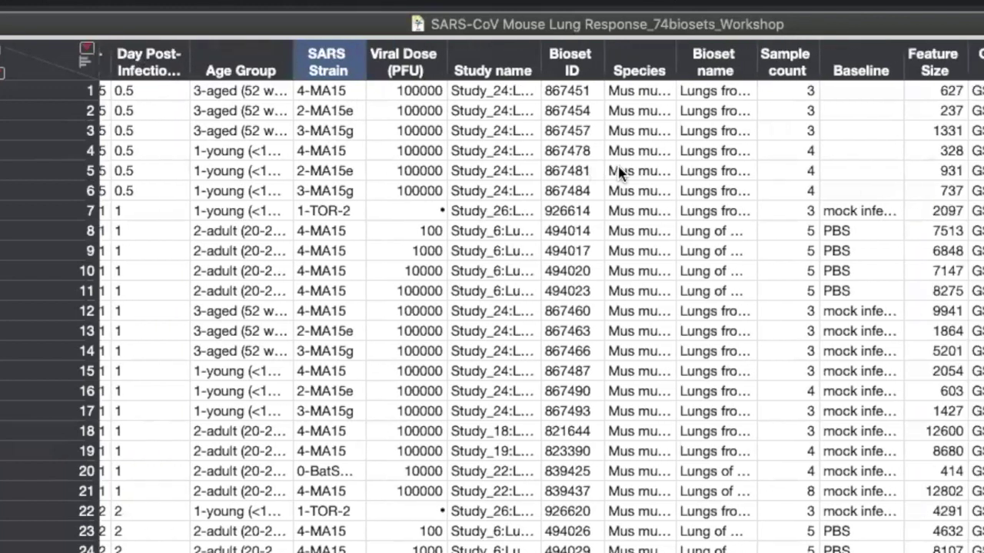
pyautogui.hscroll(5, 453, 77)
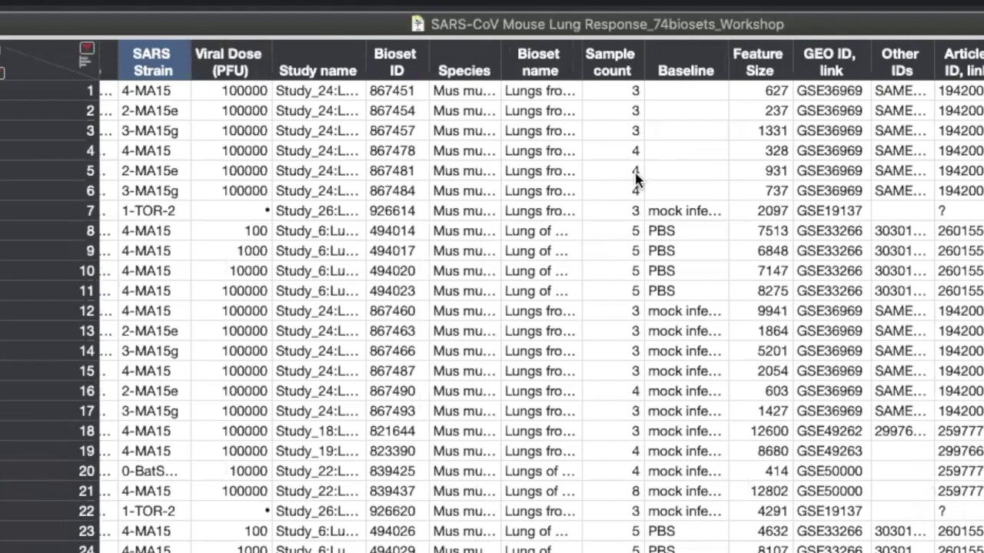
pyautogui.hscroll(2, 635, 175)
pyautogui.hscroll(3, 636, 180)
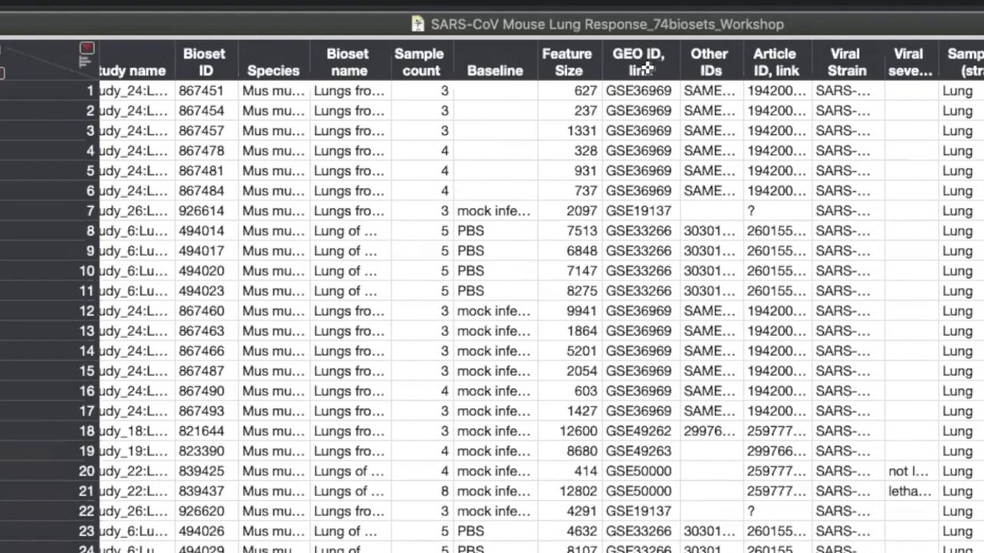
pyautogui.hscroll(8, 671, 258)
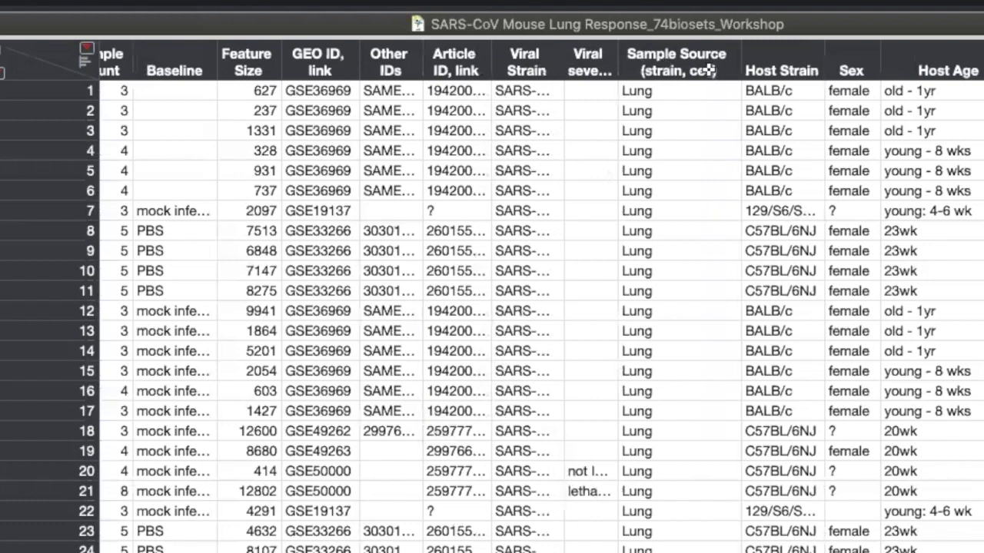
pyautogui.click(707, 69)
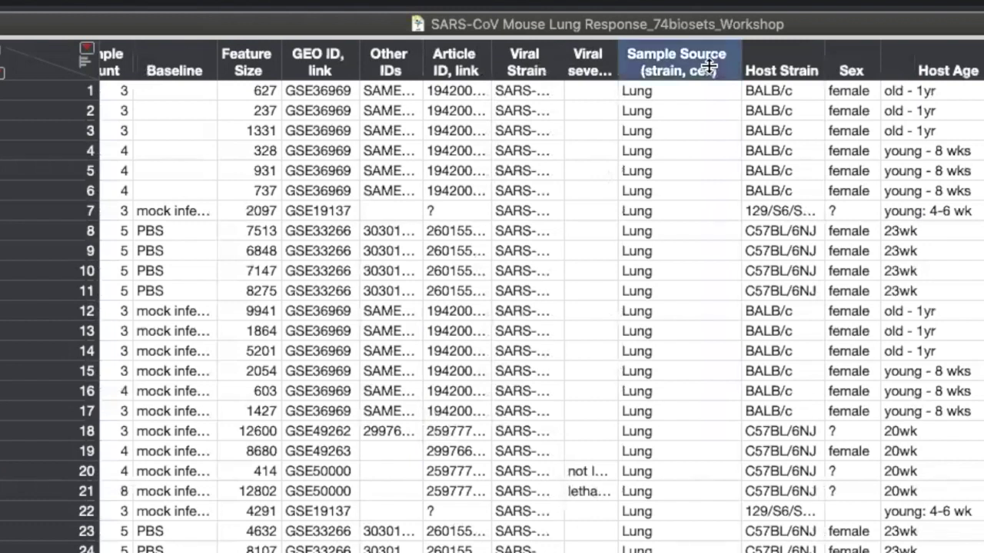
pyautogui.click(794, 63)
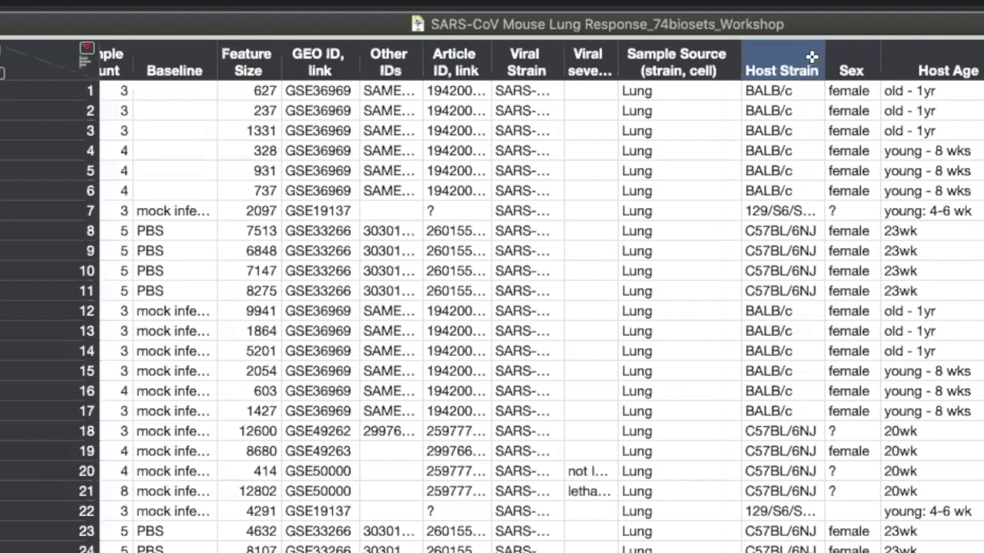
pyautogui.click(845, 64)
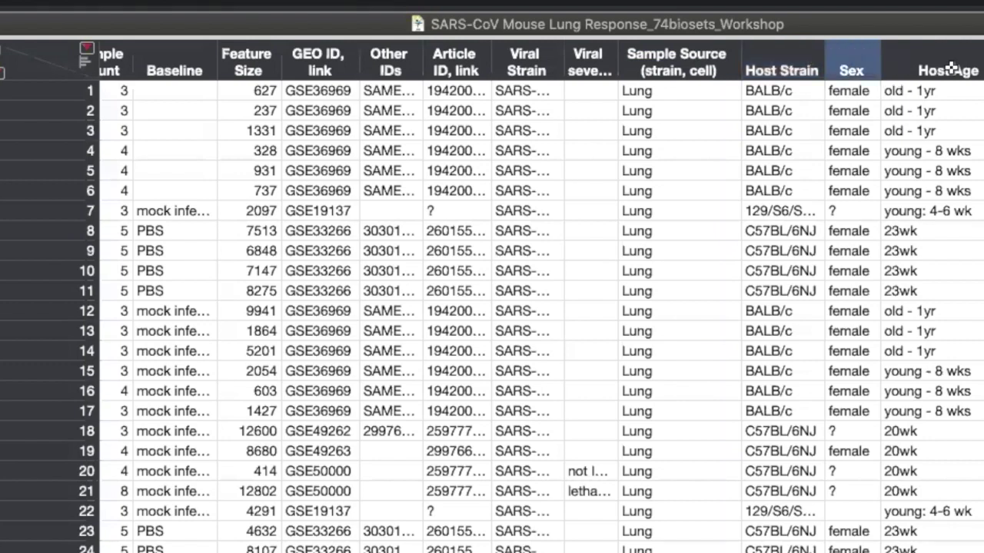
# - Examine the Host Age, Technology and Lab columns and the first gene columns, including 0610007N19Rik and 0610007P22Rik
pyautogui.hscroll(5, 879, 75)
pyautogui.hscroll(3, 799, 64)
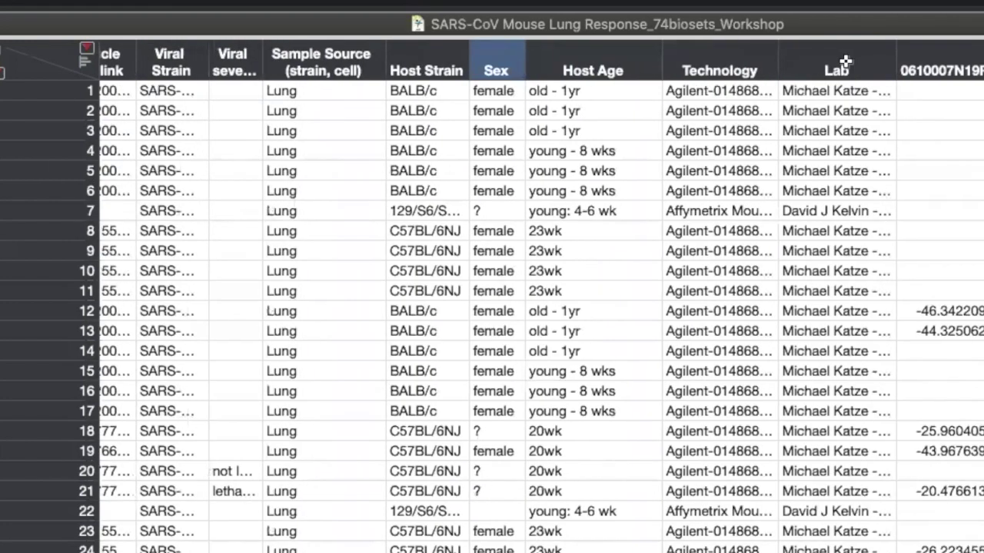
pyautogui.hscroll(7, 920, 227)
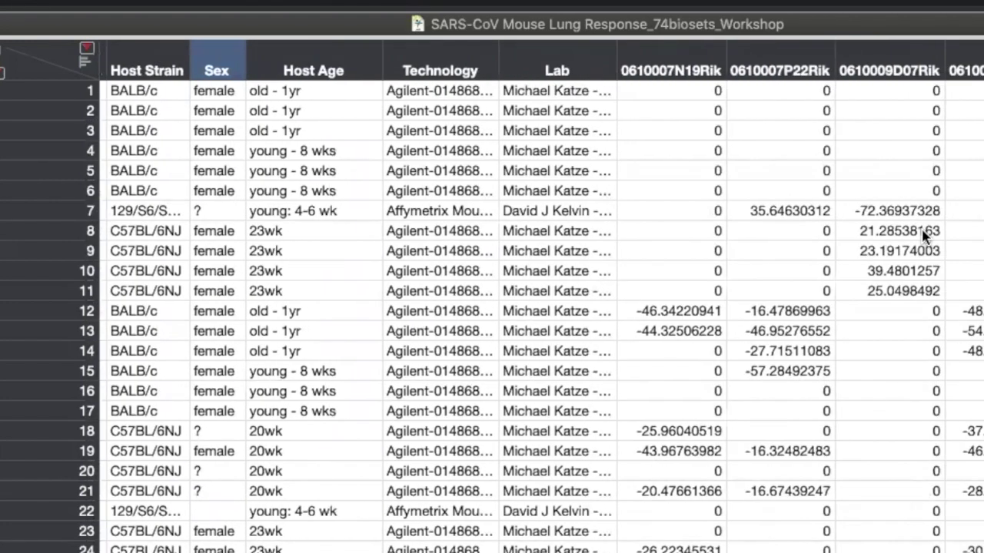
pyautogui.hscroll(7, 925, 236)
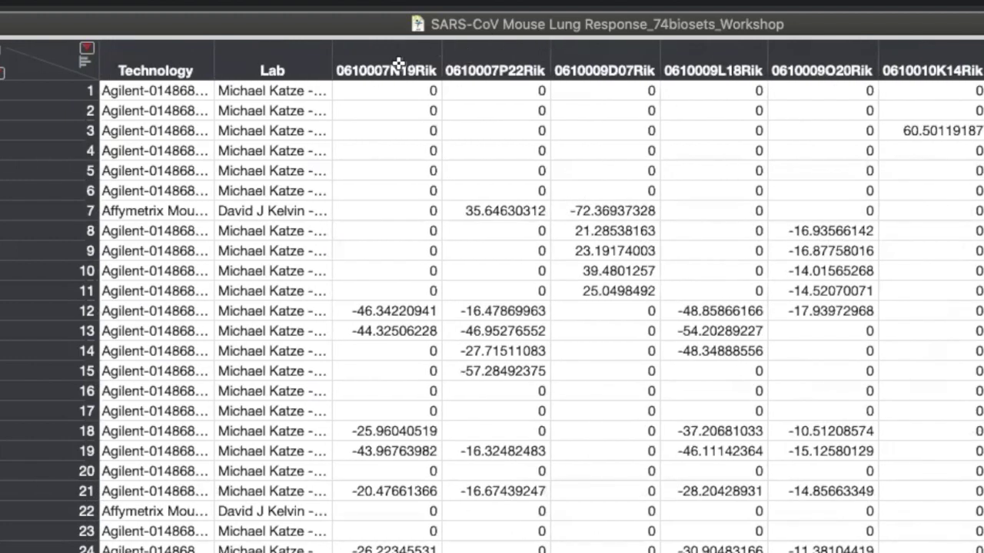
pyautogui.click(391, 61)
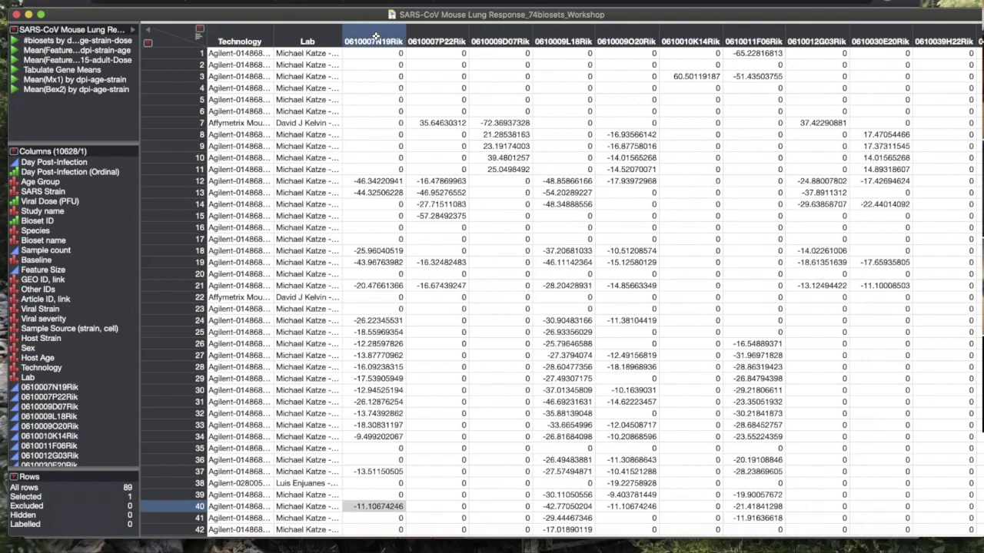
pyautogui.click(428, 134)
# - Review the metadata columns in reverse, from the gene columns back to Day Post-Infection
pyautogui.hscroll(-5, 428, 136)
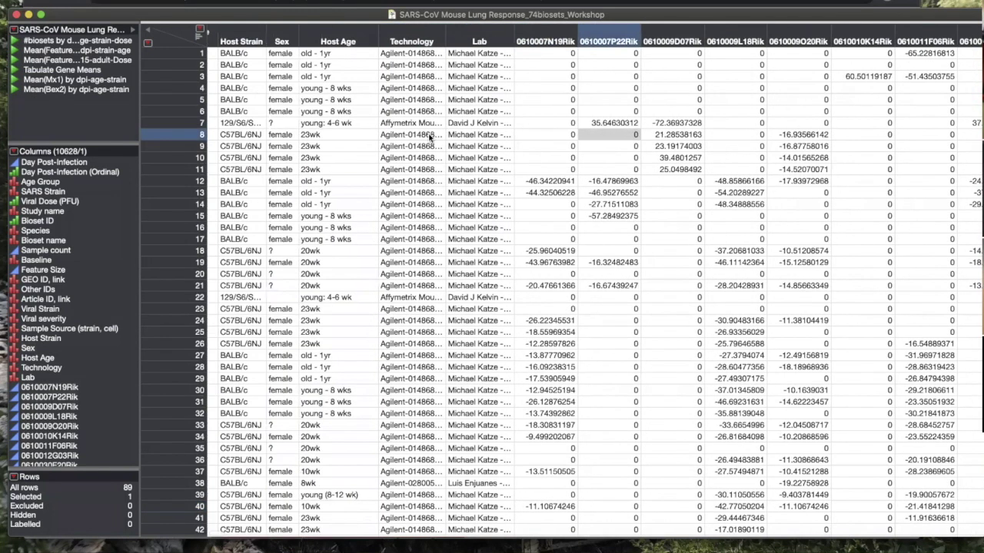
pyautogui.hscroll(-5, 429, 136)
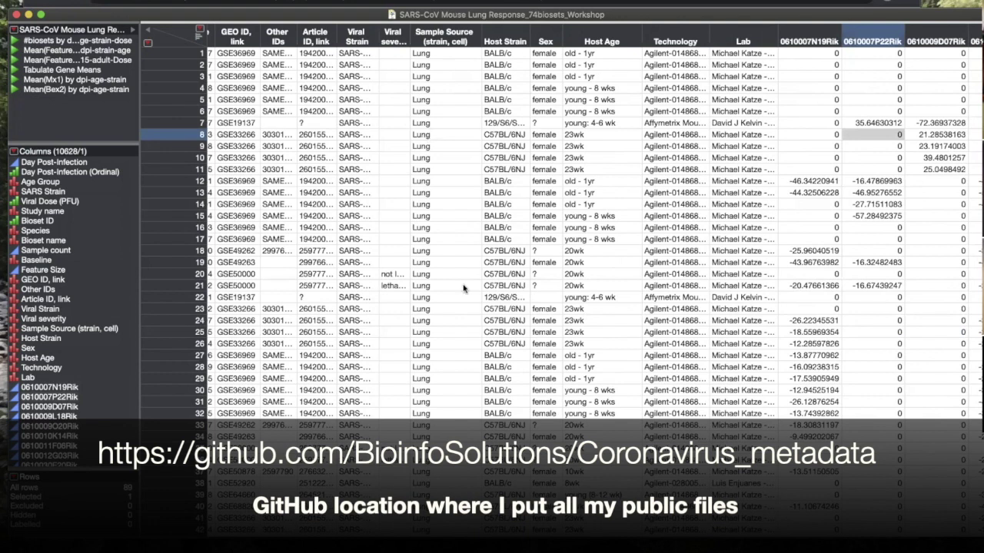
pyautogui.hscroll(-5, 463, 289)
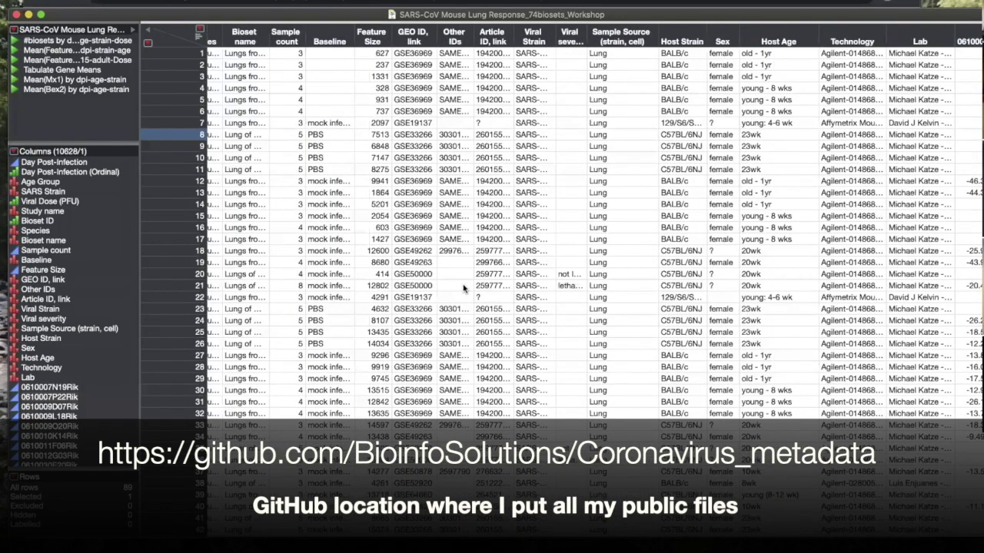
pyautogui.hscroll(-3, 463, 289)
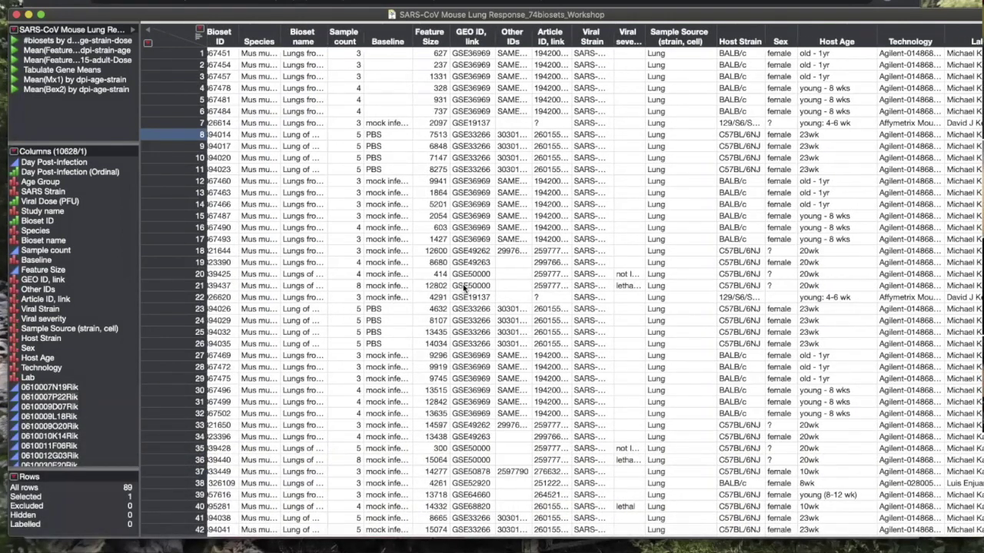
pyautogui.hscroll(-3, 464, 289)
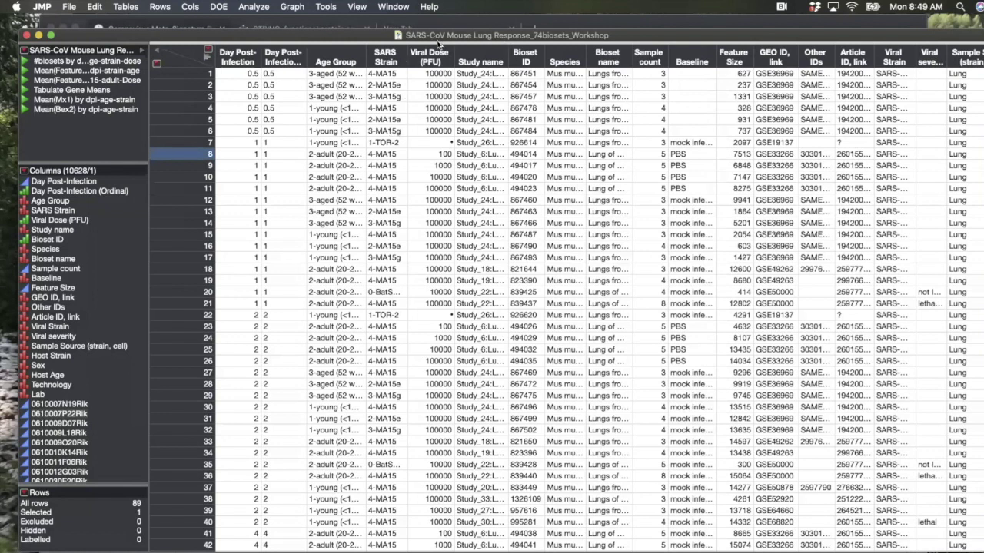
# - Open Graph Builder for the data table, then enlarge and reposition its window over the table
pyautogui.moveTo(434, 38); pyautogui.dragTo(431, 36)
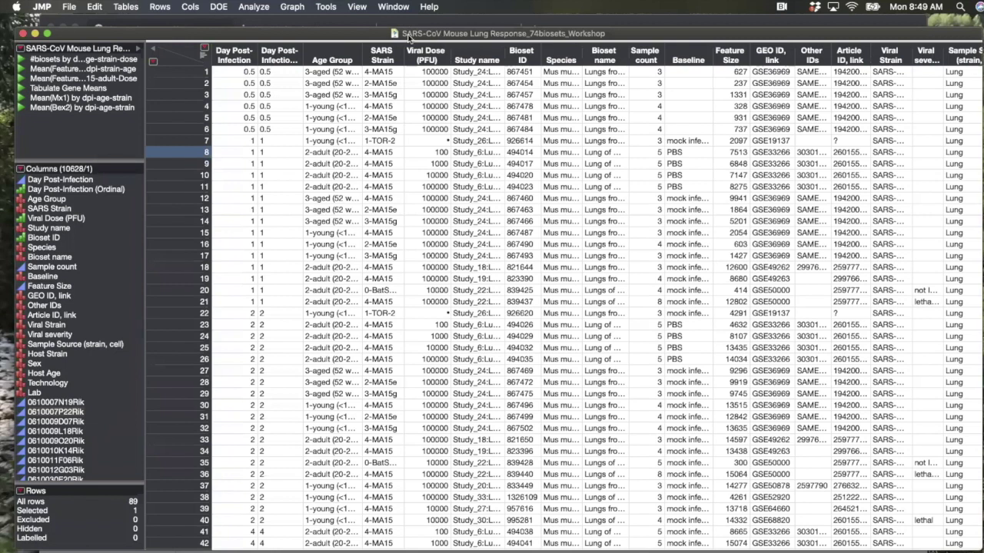
pyautogui.click(292, 7)
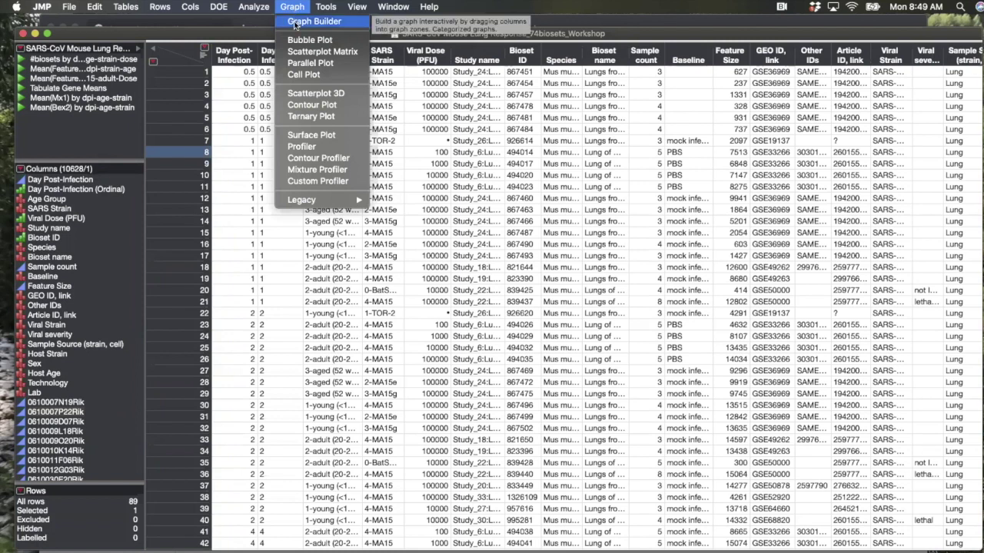
pyautogui.click(295, 23)
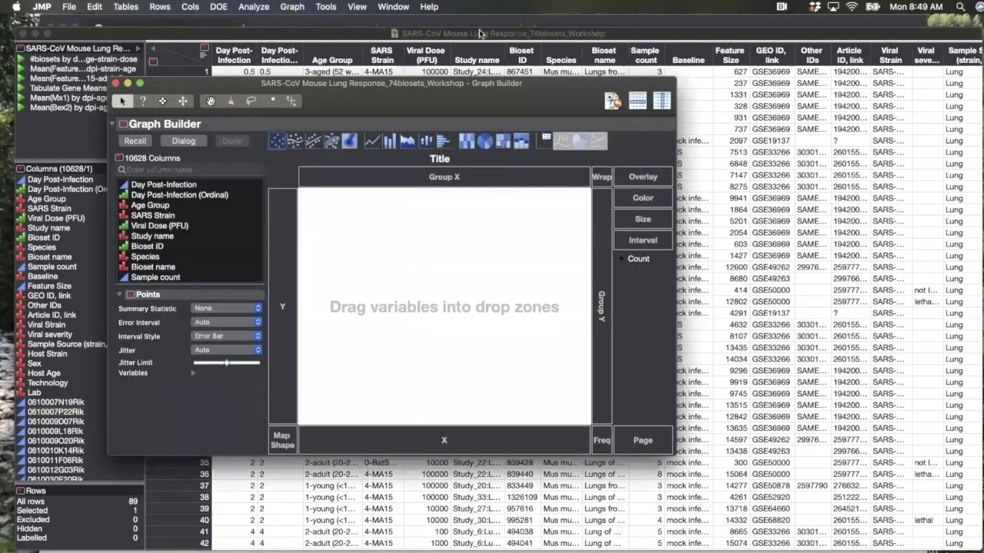
pyautogui.moveTo(450, 95); pyautogui.dragTo(544, 90)
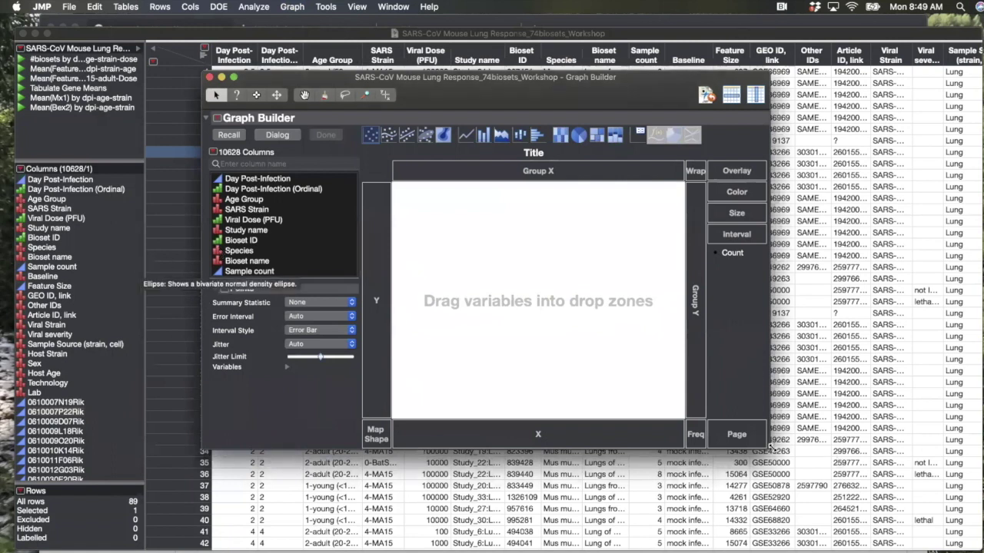
pyautogui.moveTo(768, 447); pyautogui.dragTo(916, 535)
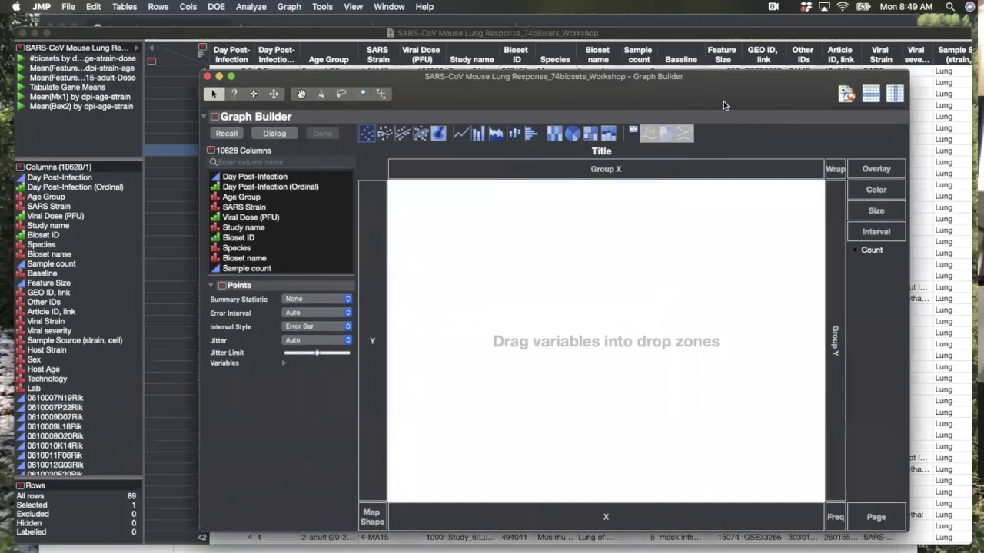
pyautogui.moveTo(719, 91); pyautogui.dragTo(627, 45)
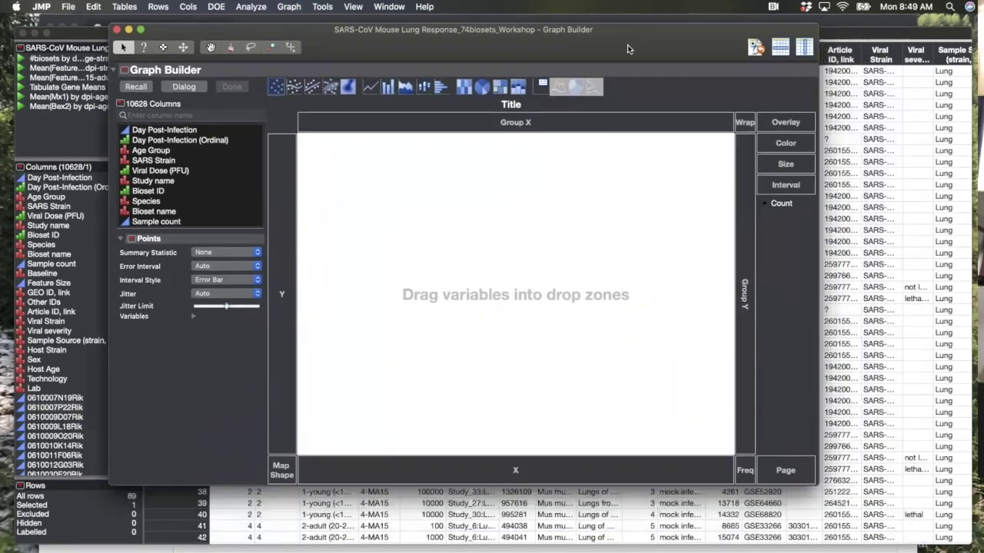
pyautogui.moveTo(819, 485); pyautogui.dragTo(926, 551)
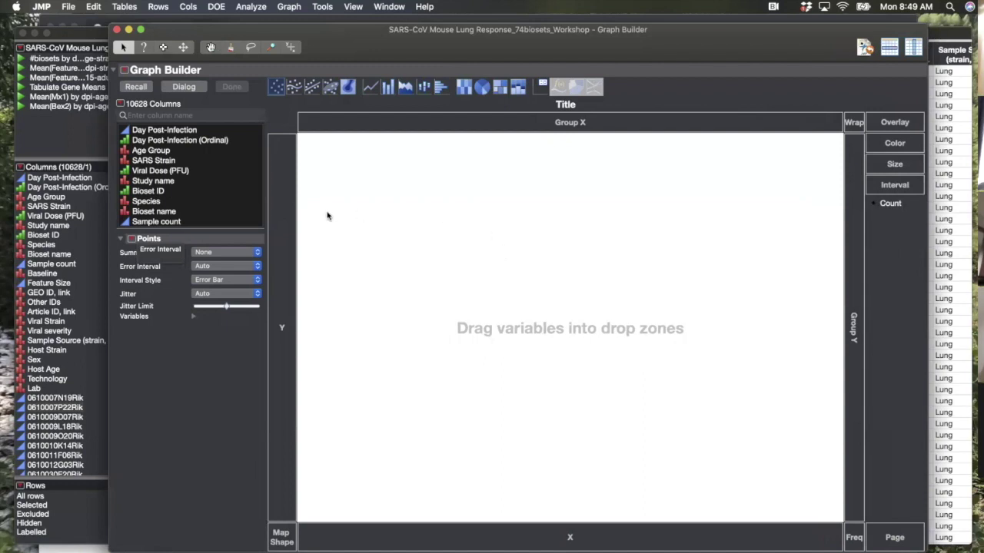
pyautogui.click(212, 143)
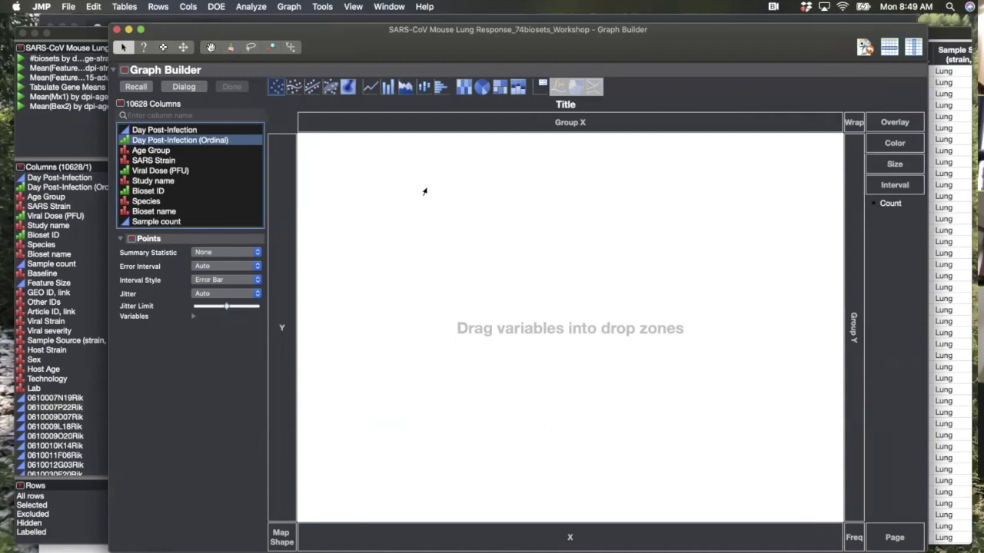
pyautogui.moveTo(227, 141); pyautogui.dragTo(464, 346)
pyautogui.click(184, 86)
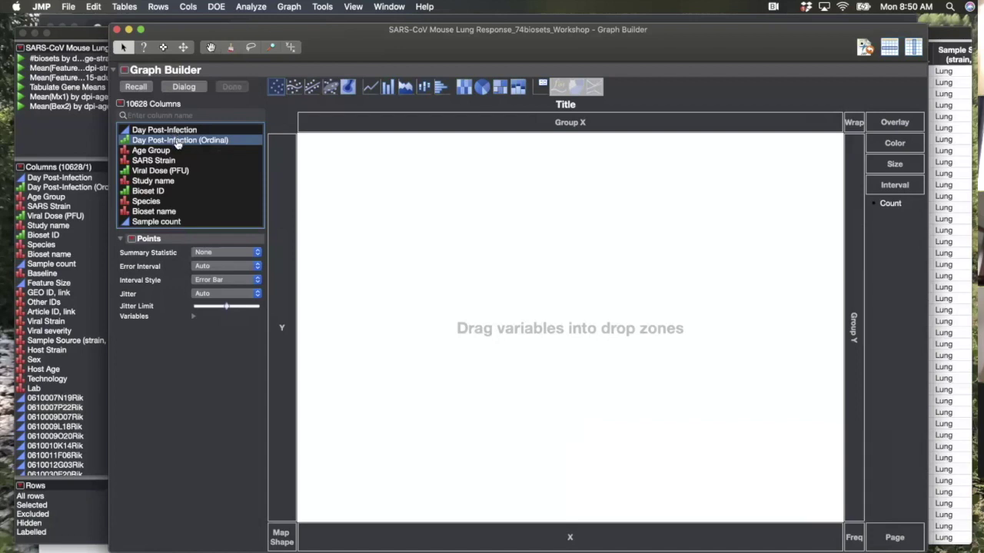
# - Assign Day Post-Infection (Ordinal) to the graph's X axis
pyautogui.moveTo(177, 143); pyautogui.dragTo(557, 538)
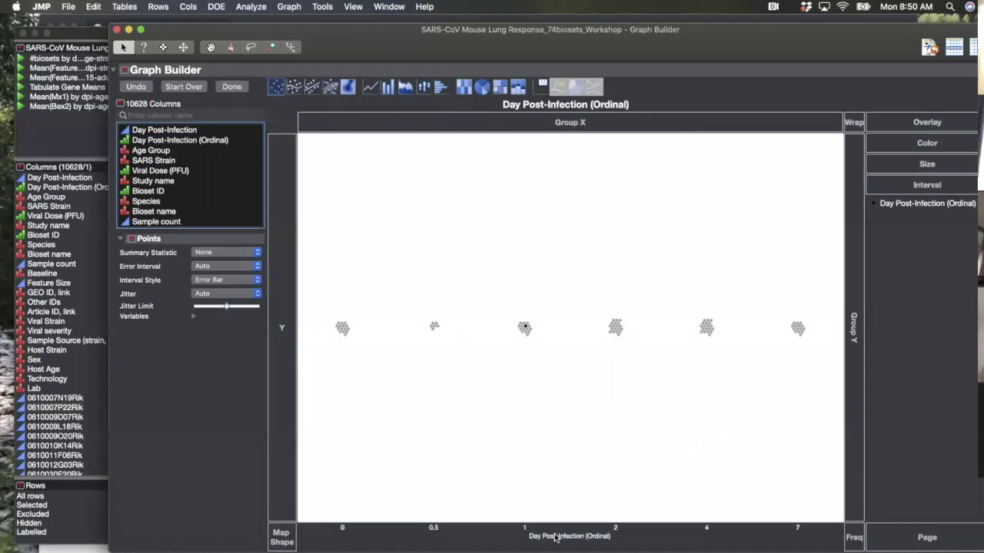